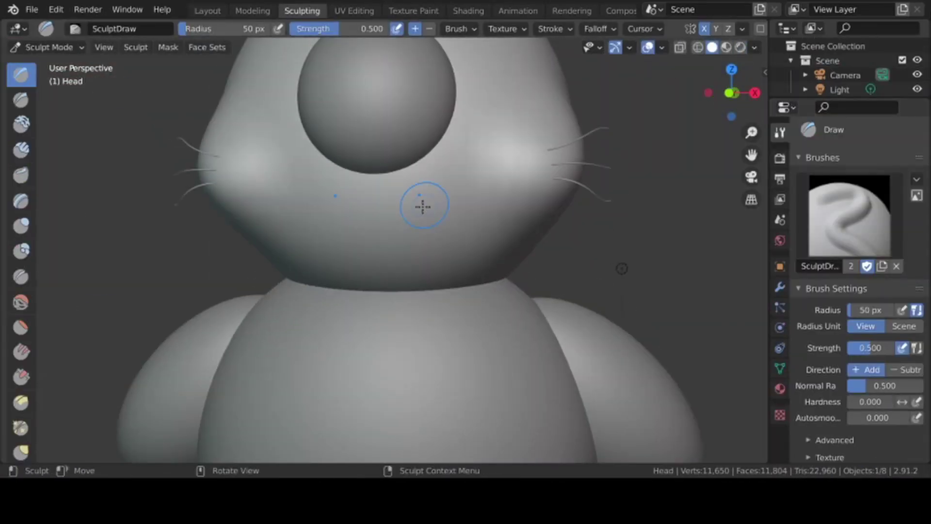
Sculpt a mouth dent into the face below the sphere and view the head three-quarter
{"action": "left_click_drag", "start_coordinate": [395, 162], "coordinate": [395, 200]}
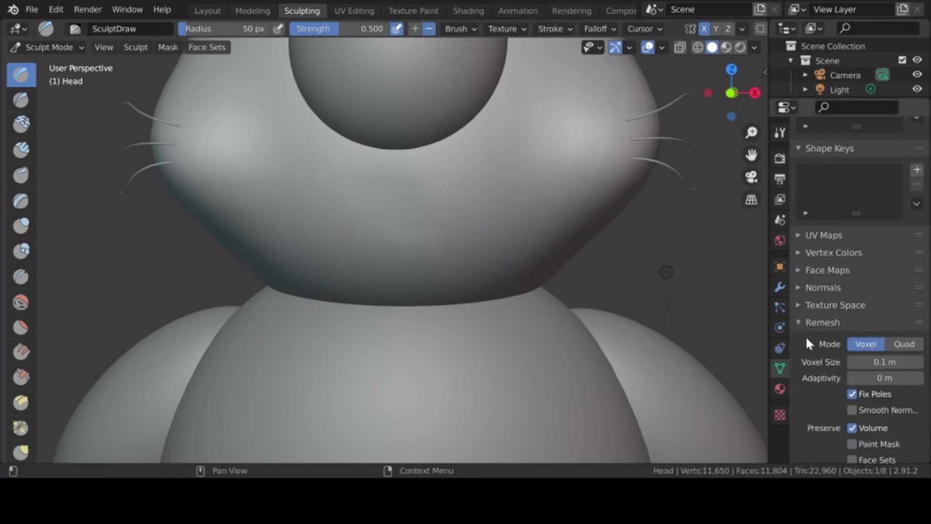
{"action": "mouse_move", "coordinate": [434, 196]}
{"action": "middle_mouse_down"}
{"action": "mouse_move", "coordinate": [422, 208]}
{"action": "mouse_move", "coordinate": [582, 235]}
{"action": "mouse_move", "coordinate": [533, 182]}
{"action": "middle_mouse_up"}
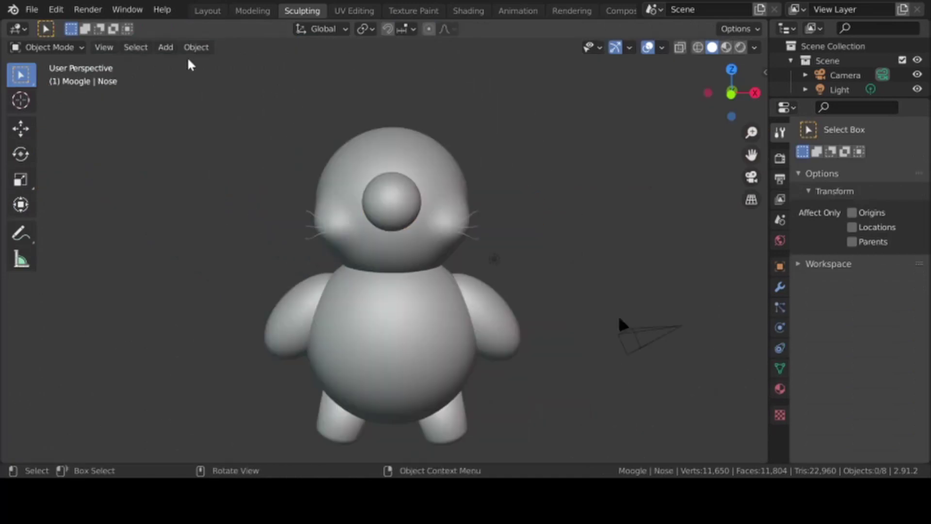
{"action": "left_click", "coordinate": [168, 48]}
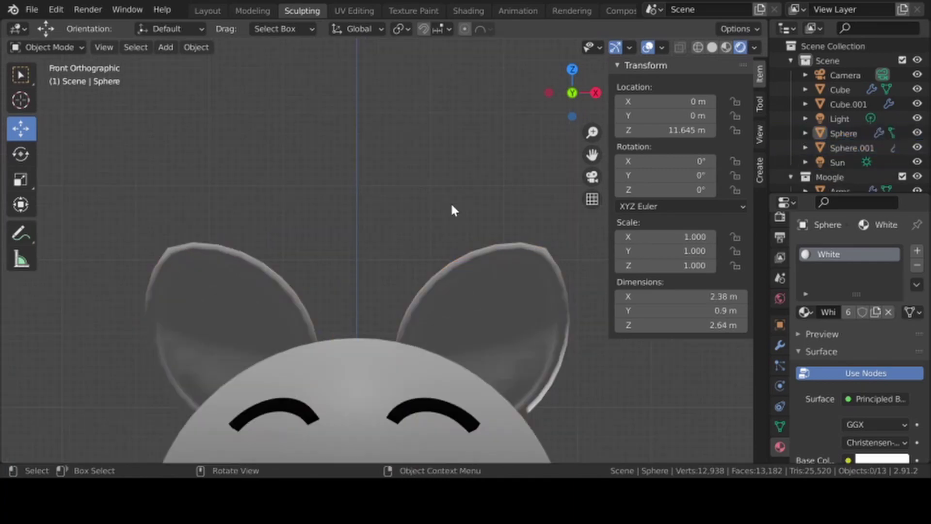
Select the ears' connected flat faces with Linked Flat Faces
{"action": "left_click", "coordinate": [380, 316]}
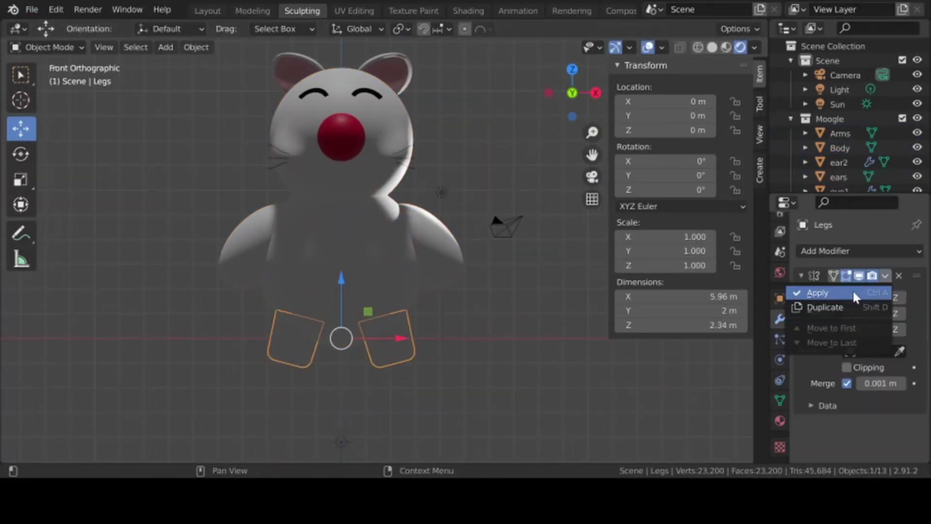
Add a Hair particle system to the Head and inspect the furry bear from front, perspective and back
{"action": "left_click", "coordinate": [919, 252]}
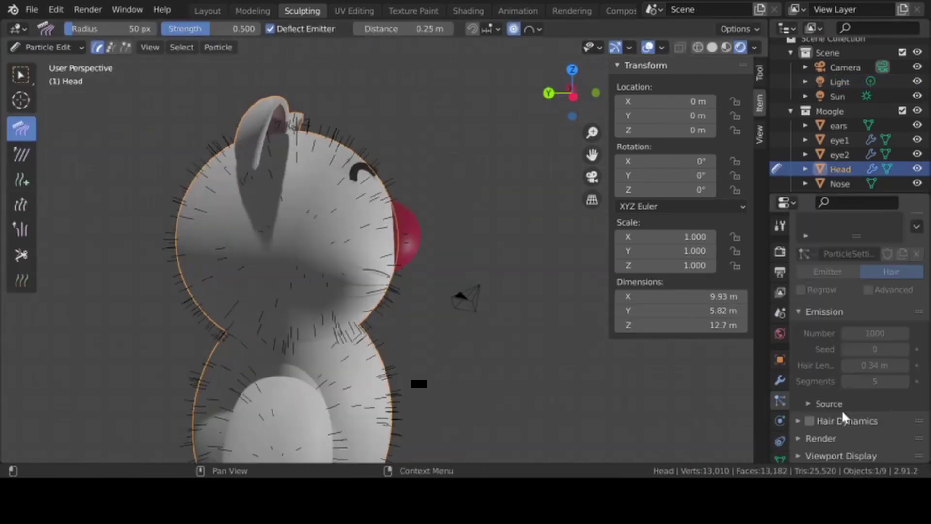
{"action": "key", "text": "Home"}
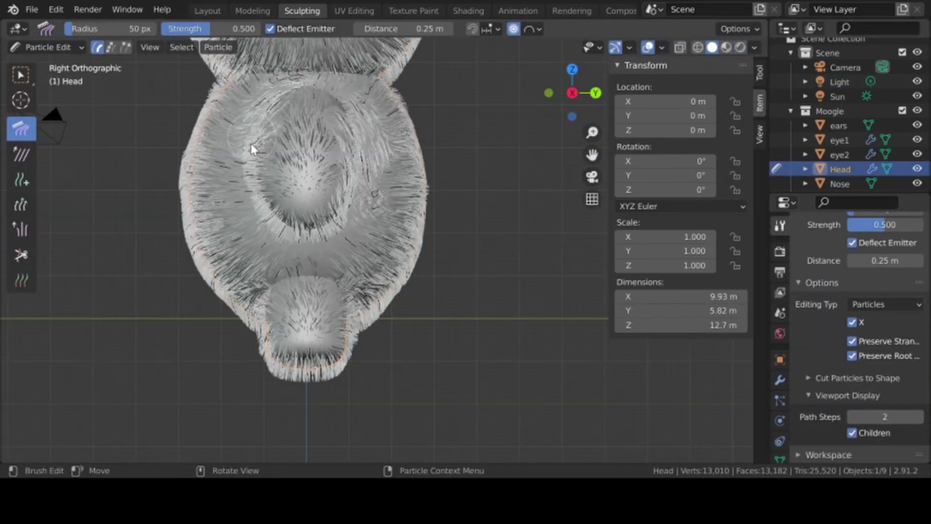
{"action": "middle_click_drag", "start_coordinate": [251, 144], "coordinate": [544, 177]}
{"action": "middle_click_drag", "start_coordinate": [268, 287], "coordinate": [264, 76], "text": "shift"}
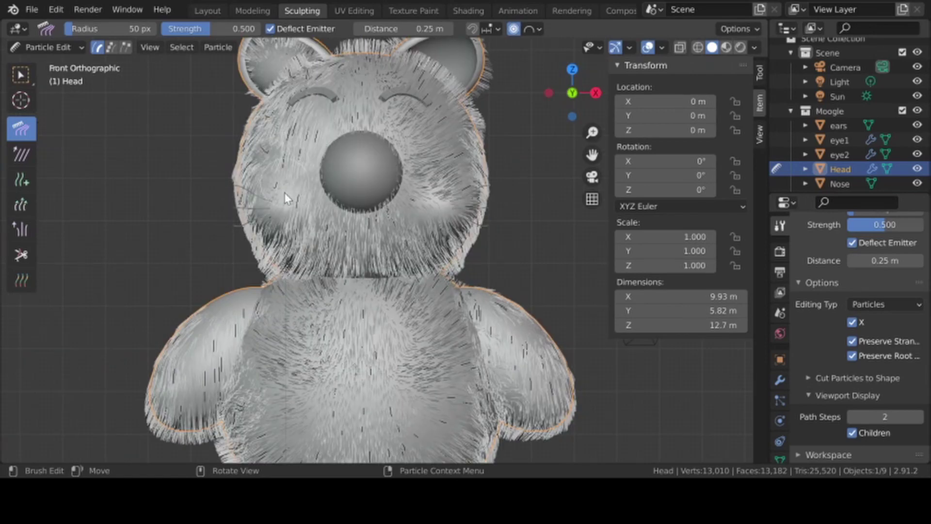
{"action": "scroll", "coordinate": [287, 198], "scroll_direction": "down", "scroll_amount": 2}
{"action": "mouse_move", "coordinate": [291, 194]}
{"action": "middle_mouse_down"}
{"action": "mouse_move", "coordinate": [393, 77]}
{"action": "mouse_move", "coordinate": [502, 138]}
{"action": "middle_mouse_up"}
{"action": "scroll", "coordinate": [304, 154], "scroll_direction": "up", "scroll_amount": 3}
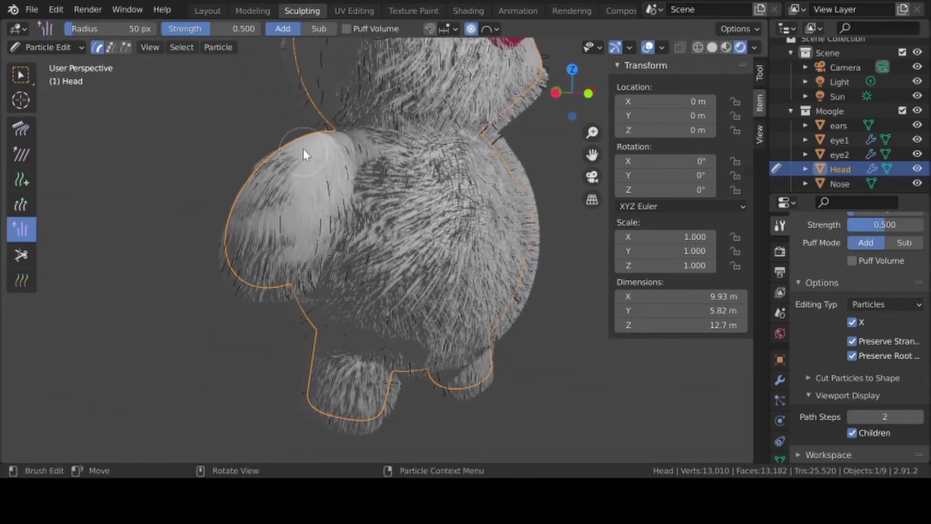
{"action": "mouse_move", "coordinate": [304, 154]}
{"action": "middle_mouse_down"}
{"action": "mouse_move", "coordinate": [549, 194]}
{"action": "mouse_move", "coordinate": [391, 215]}
{"action": "mouse_move", "coordinate": [470, 107]}
{"action": "middle_mouse_up"}
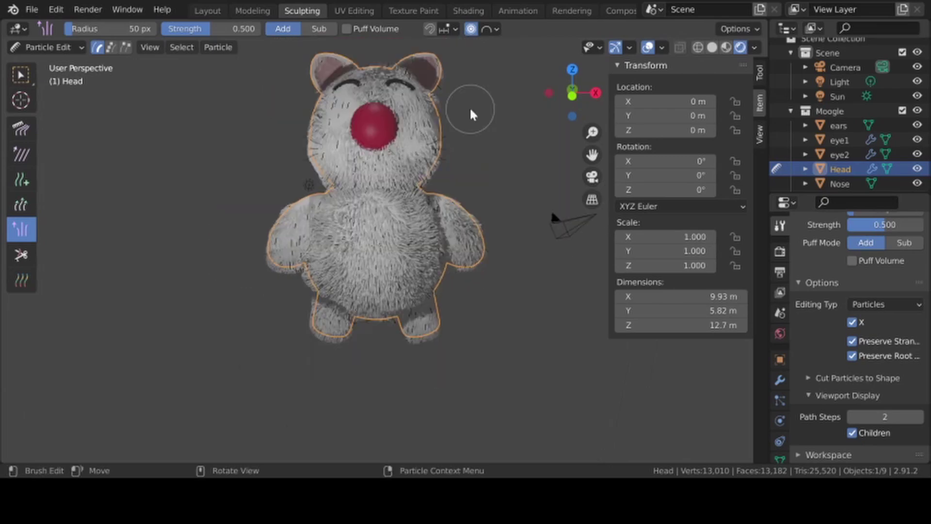
{"action": "scroll", "coordinate": [469, 107], "scroll_direction": "up", "scroll_amount": 4}
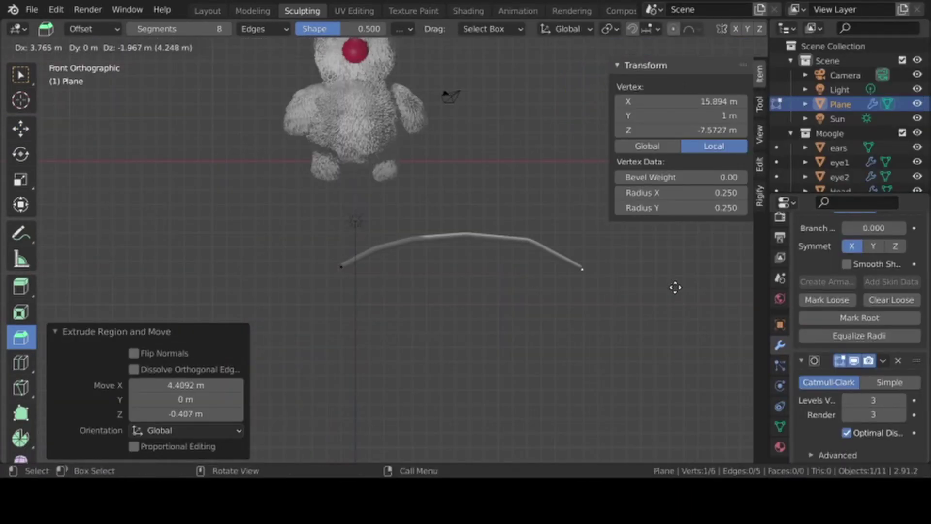
Confirm the shrunken skin radius on the hanging prongs' tips
{"action": "left_click", "coordinate": [483, 391]}
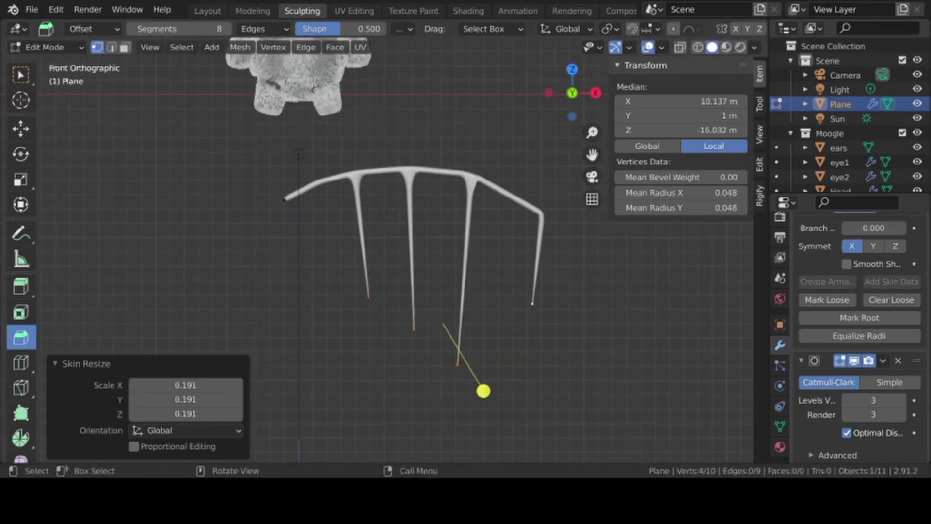